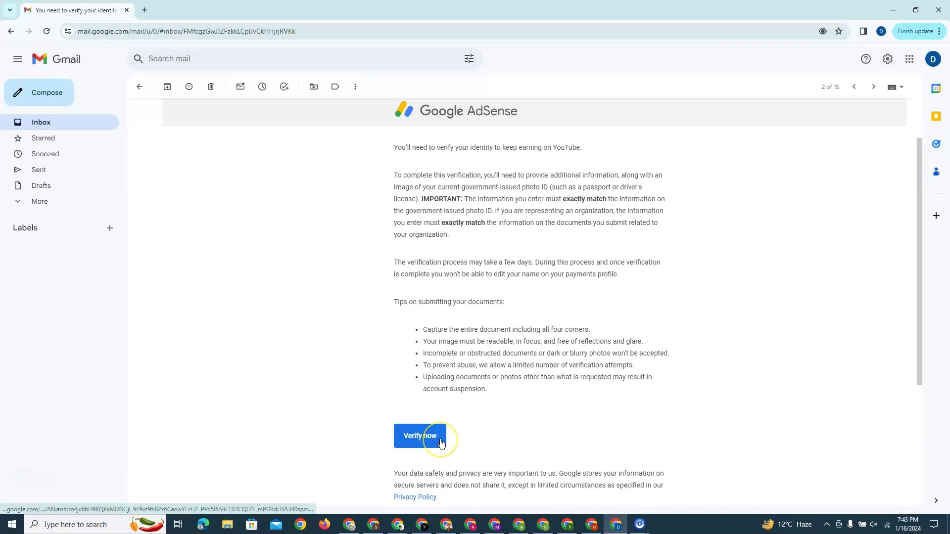
Step: Search for adsense in a new browser tab, open the Google AdSense site and sign in to the account
{"action": "scroll", "coordinate": [262, 322], "scroll_direction": "up", "scroll_amount": 2}
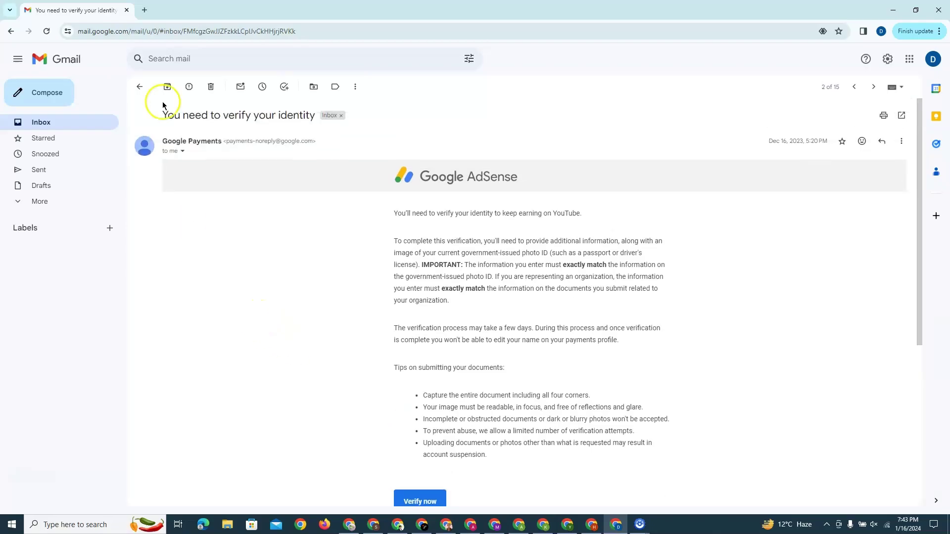
{"action": "left_click", "coordinate": [145, 9]}
{"action": "left_click", "coordinate": [162, 29]}
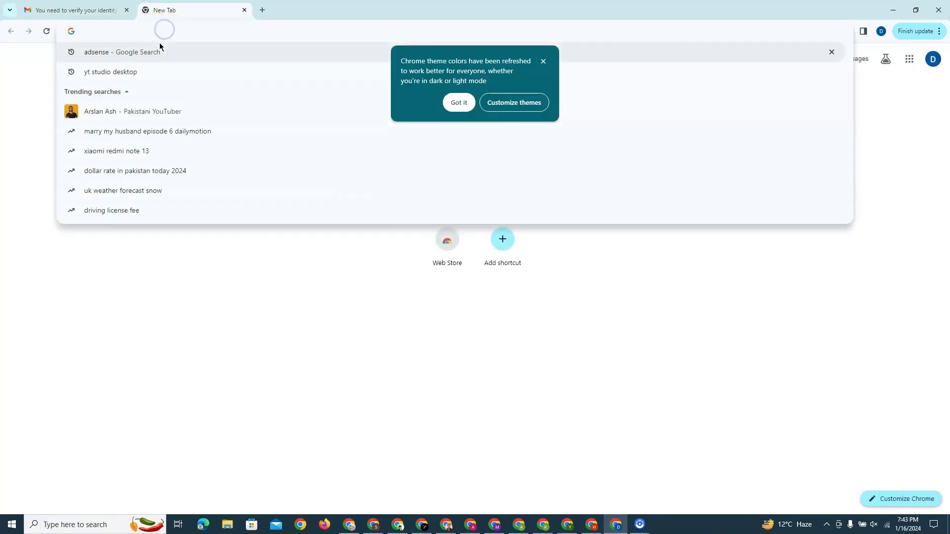
{"action": "left_click", "coordinate": [160, 47]}
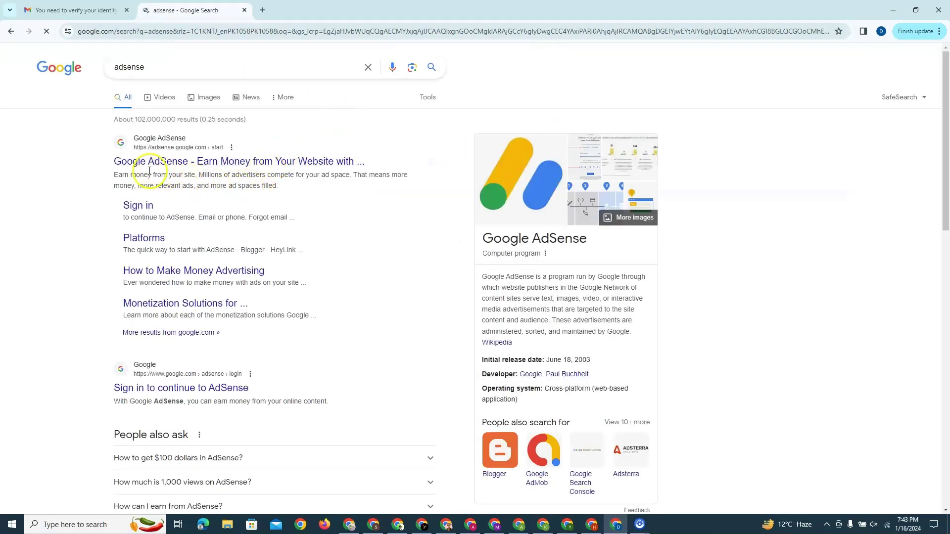
{"action": "left_click", "coordinate": [256, 163]}
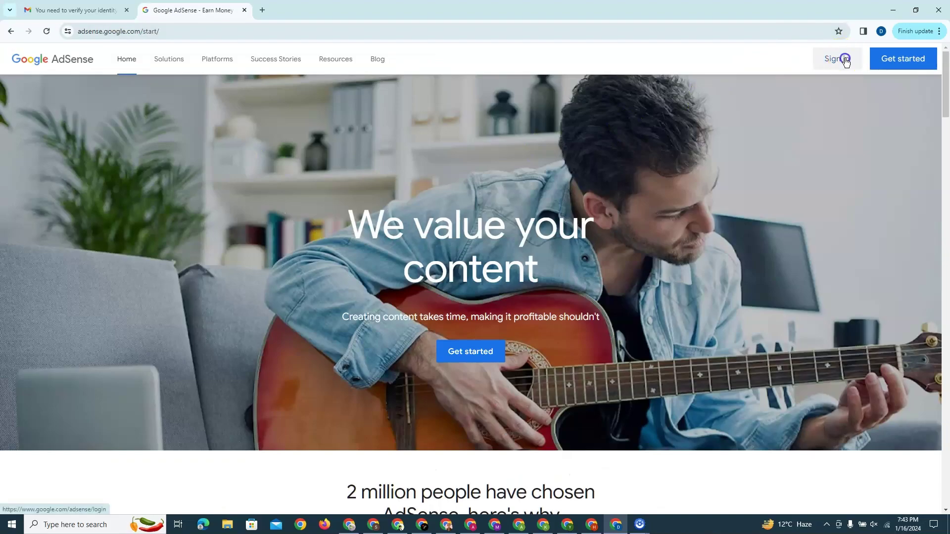
{"action": "left_click", "coordinate": [842, 58]}
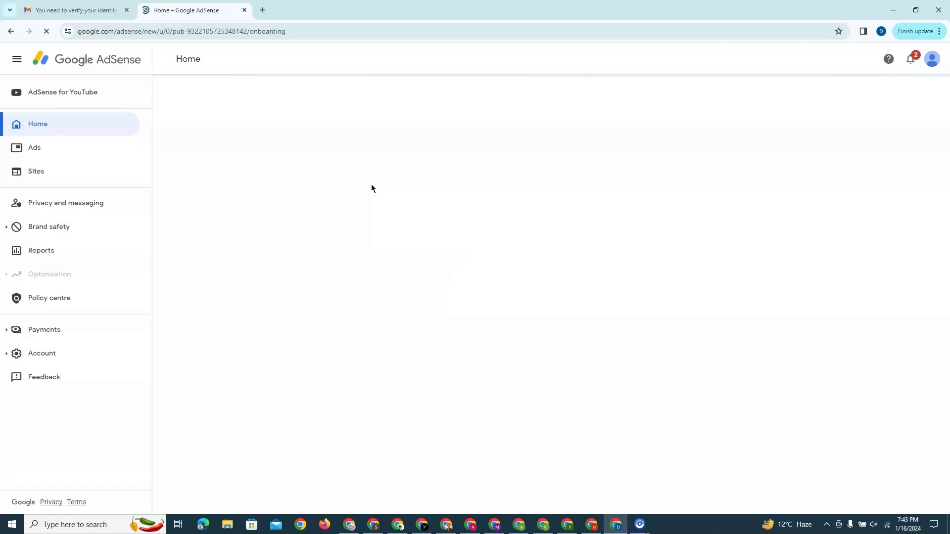
Step: Open the payments verification check and review the identity verification status and the action-required notice
{"action": "left_click", "coordinate": [74, 335]}
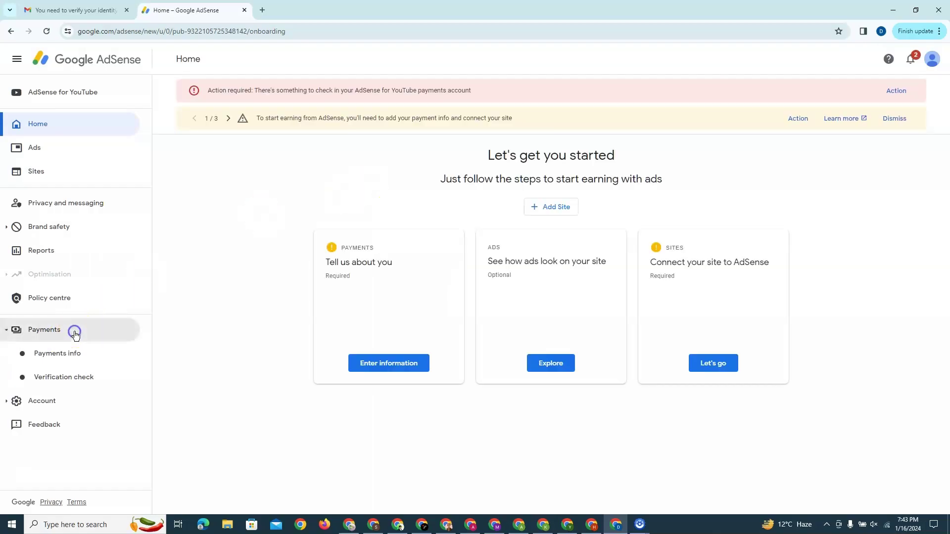
{"action": "left_click", "coordinate": [88, 377]}
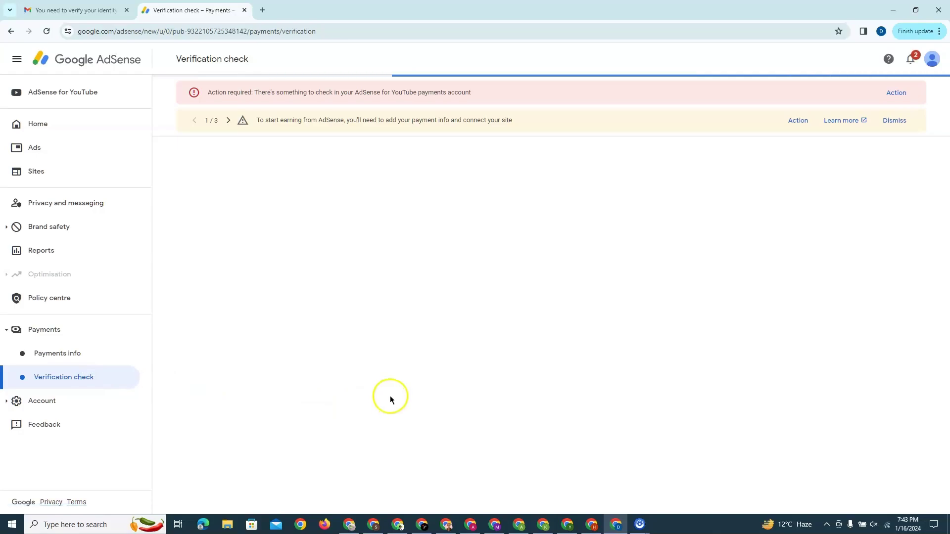
{"action": "left_click", "coordinate": [110, 382]}
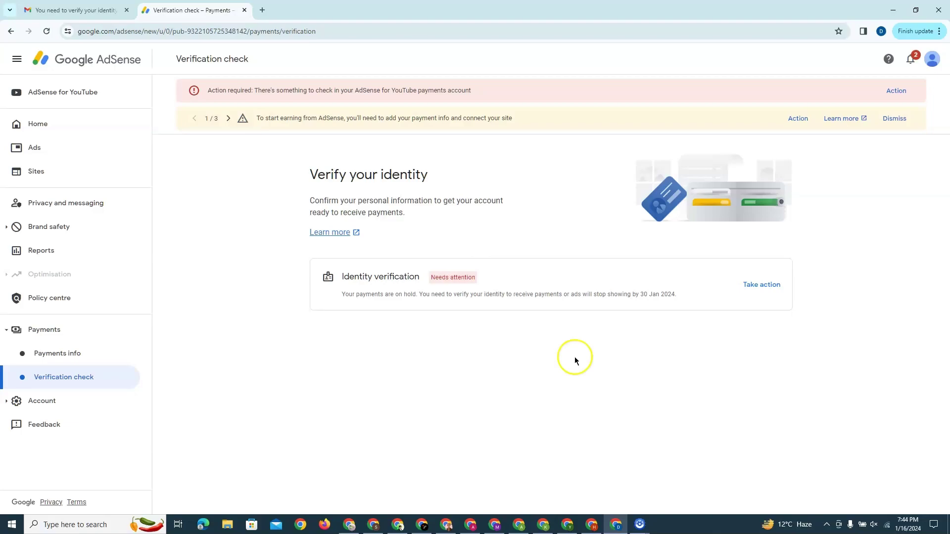
{"action": "left_click_drag", "start_coordinate": [208, 88], "coordinate": [477, 93]}
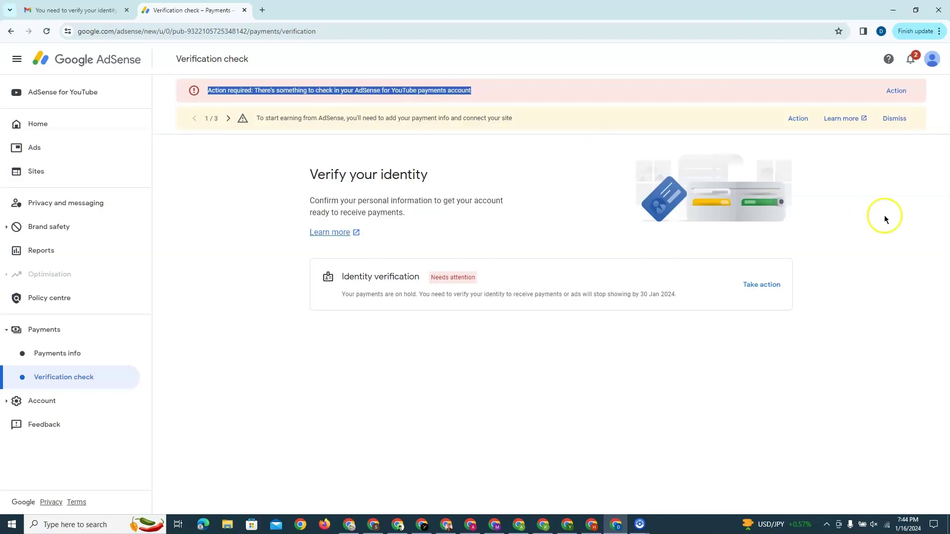
Step: View the YouTube payments account from the action-required notice and return to the verification check
{"action": "left_click", "coordinate": [896, 92]}
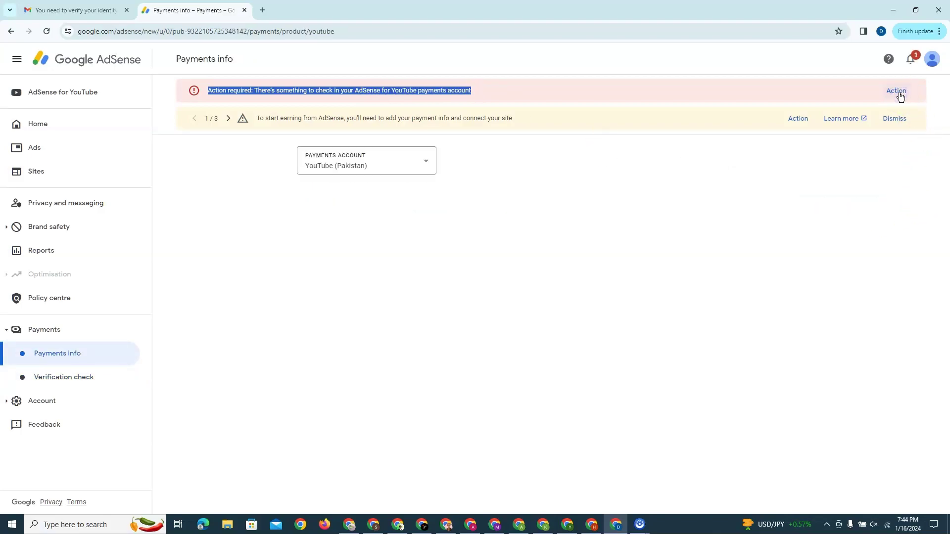
{"action": "left_click", "coordinate": [840, 381]}
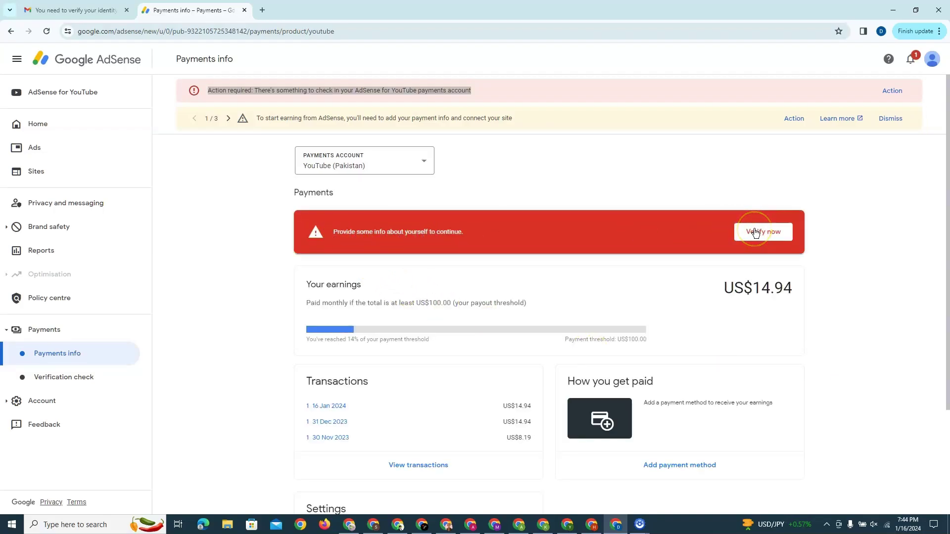
{"action": "left_click", "coordinate": [80, 377]}
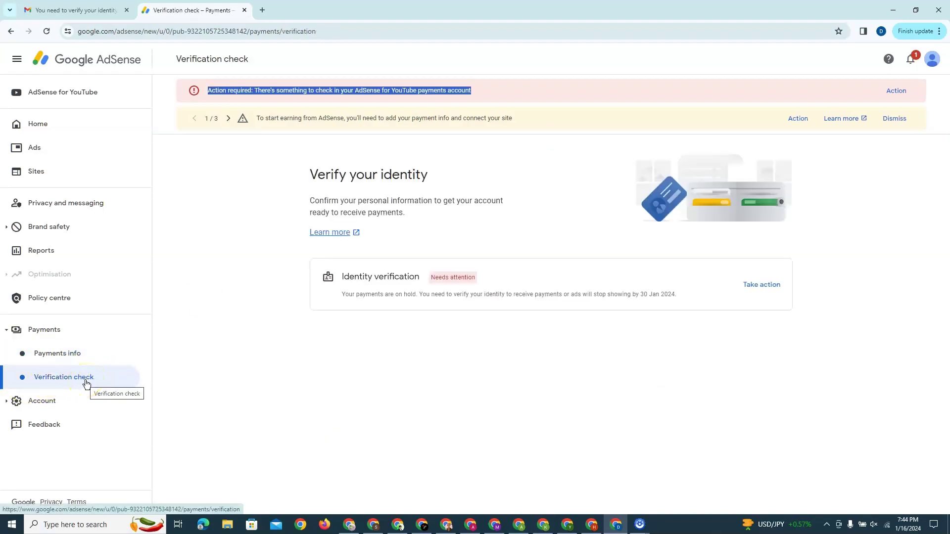
Step: Return to the payments info and try to start verification from the alert asking for personal information
{"action": "left_click", "coordinate": [80, 357]}
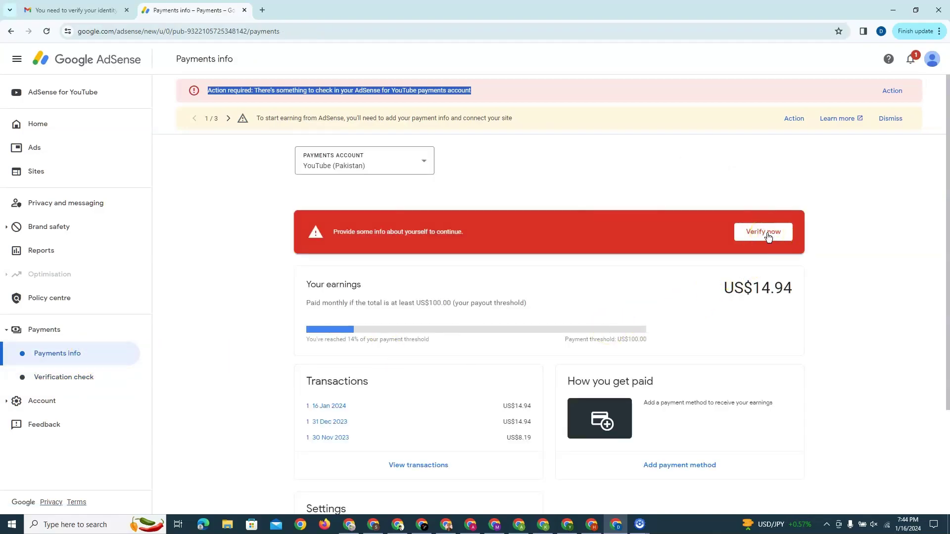
{"action": "left_click", "coordinate": [766, 235]}
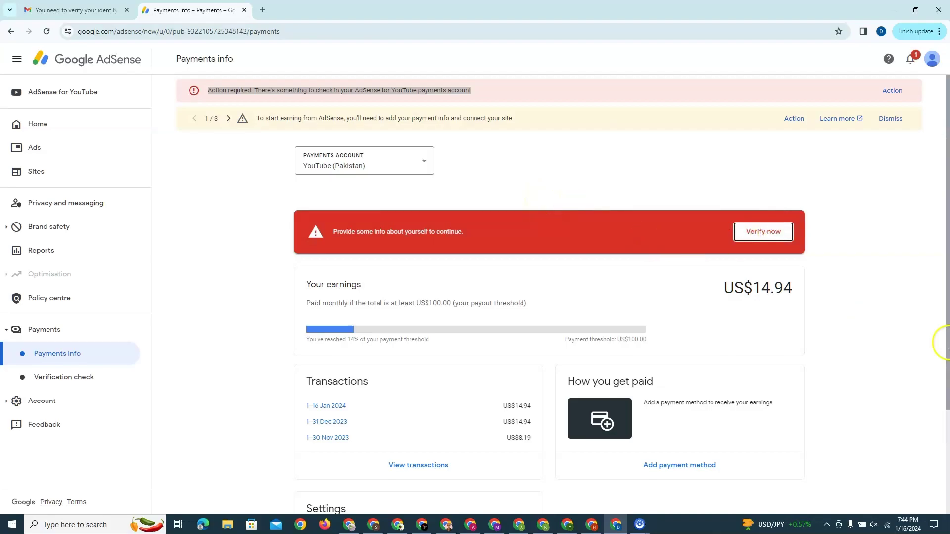
{"action": "left_click", "coordinate": [776, 235]}
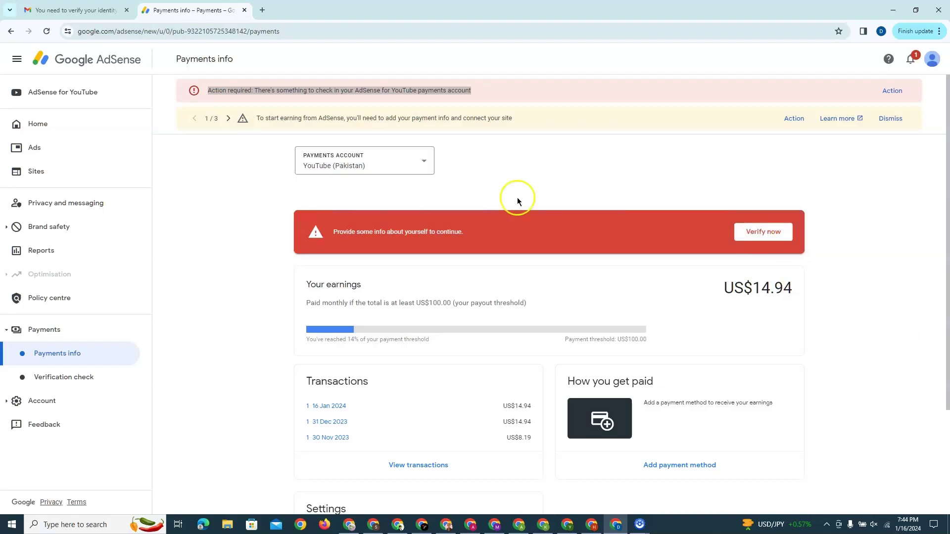
Step: Reload the payments info page and open the verification requirements from the alert asking for personal information
{"action": "left_click", "coordinate": [46, 31]}
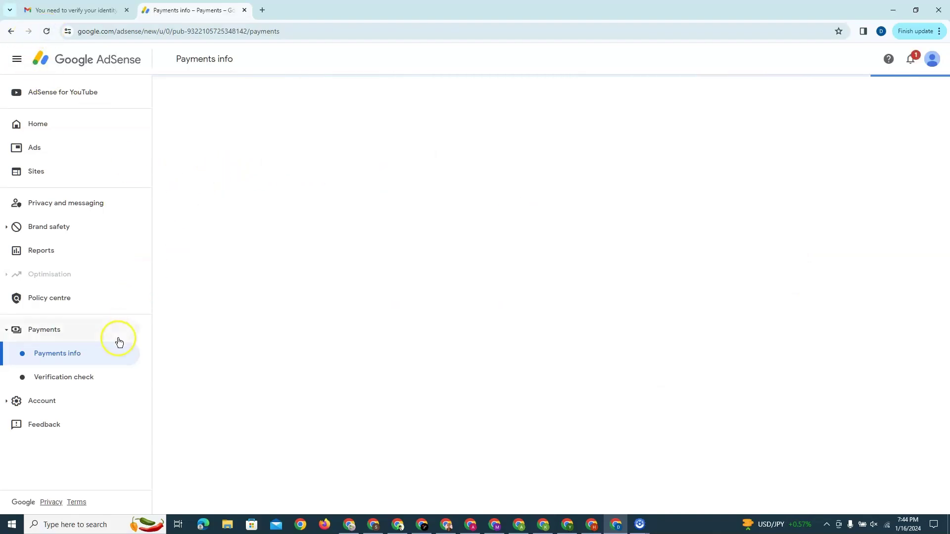
{"action": "left_click", "coordinate": [71, 359]}
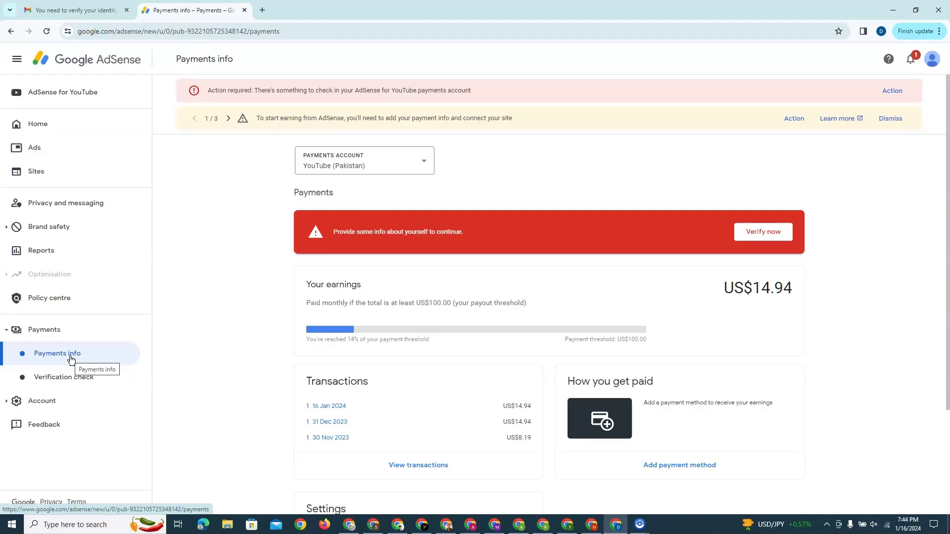
{"action": "left_click", "coordinate": [773, 232]}
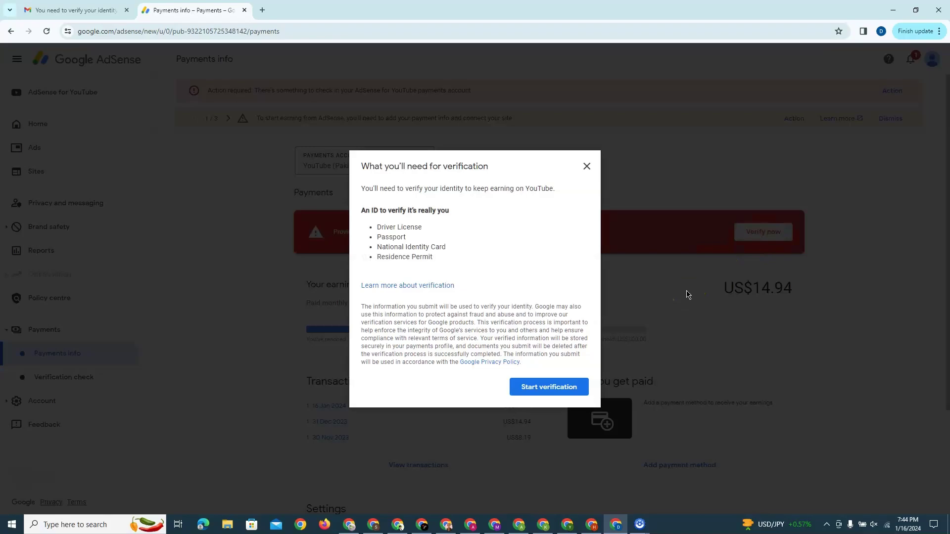
Step: Review the list of accepted ID documents, from Driver License to Residence Permit, and start the verification
{"action": "left_click", "coordinate": [380, 227]}
{"action": "left_click_drag", "start_coordinate": [381, 227], "coordinate": [435, 256]}
{"action": "left_click", "coordinate": [479, 259]}
{"action": "left_click", "coordinate": [552, 388]}
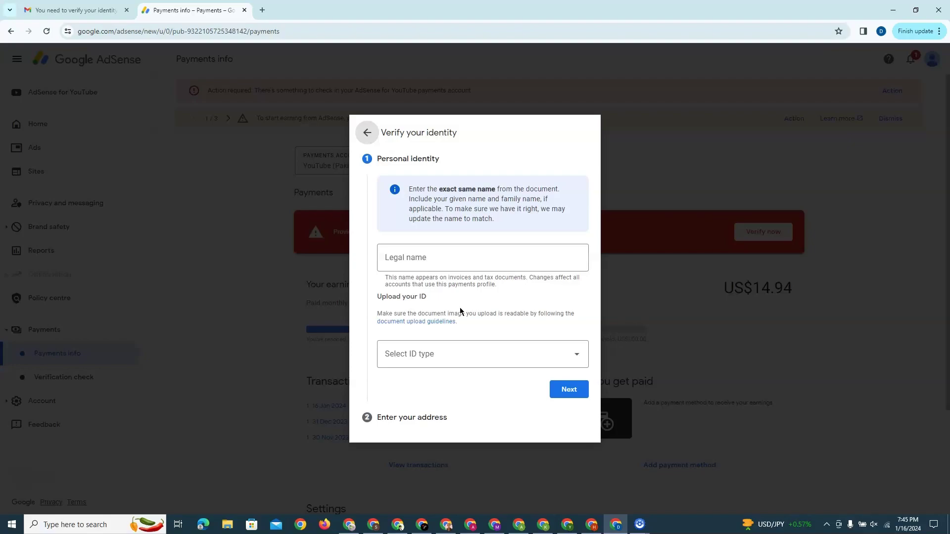
Step: Enter the account holder's legal name and select National Identity Card as the ID type
{"action": "left_click", "coordinate": [451, 261]}
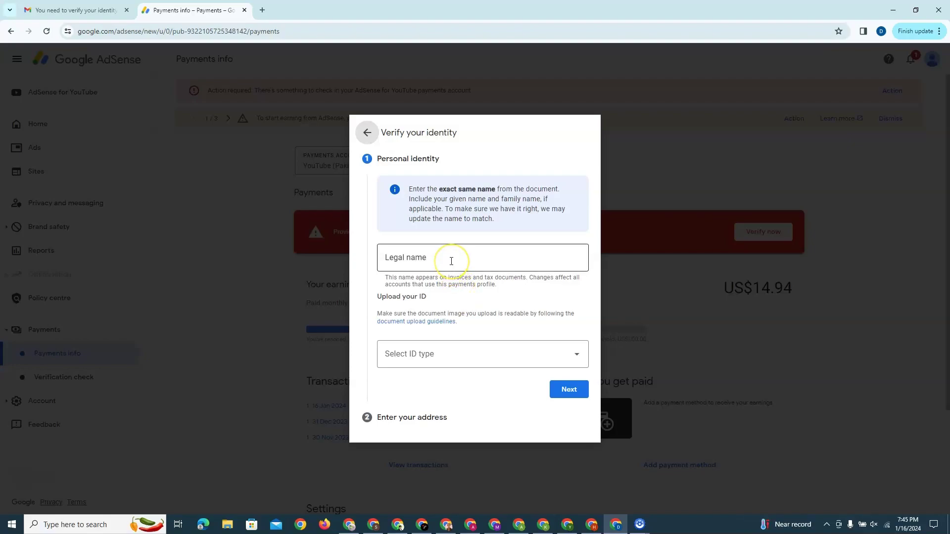
{"action": "left_click", "coordinate": [461, 293]}
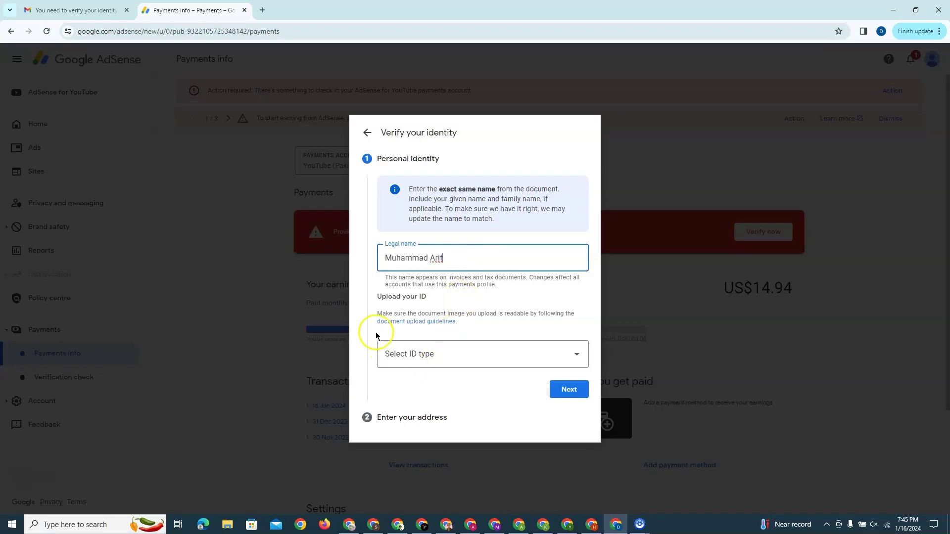
{"action": "left_click", "coordinate": [475, 357]}
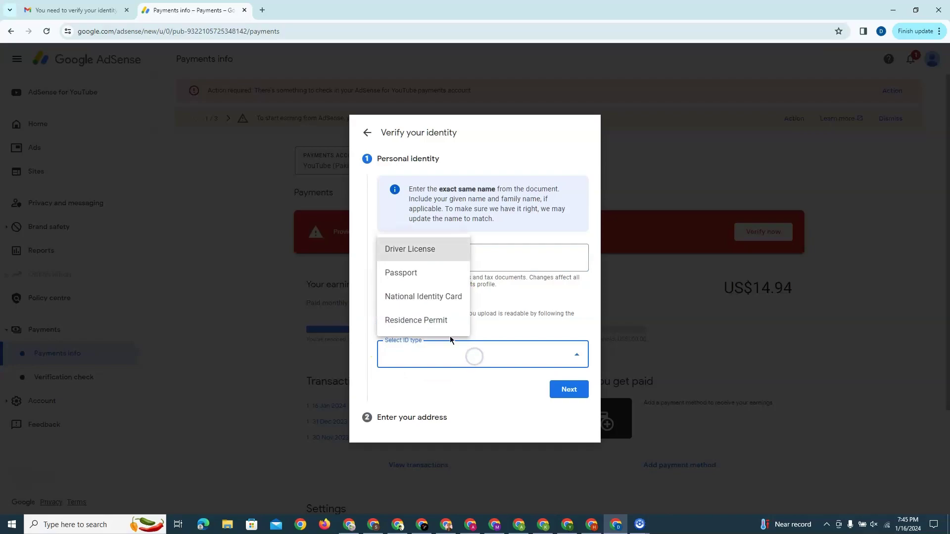
{"action": "left_click", "coordinate": [431, 298]}
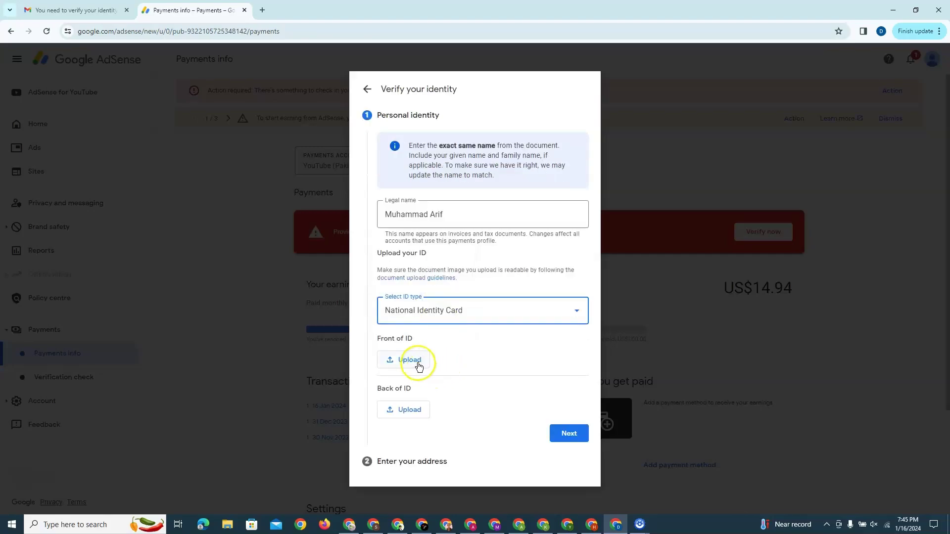
Step: Upload "WhatsApp Image 2024-01-16 at 7.40.26 PM" from the Downloads folder as the front of the ID
{"action": "left_click", "coordinate": [408, 360]}
{"action": "left_click", "coordinate": [45, 85]}
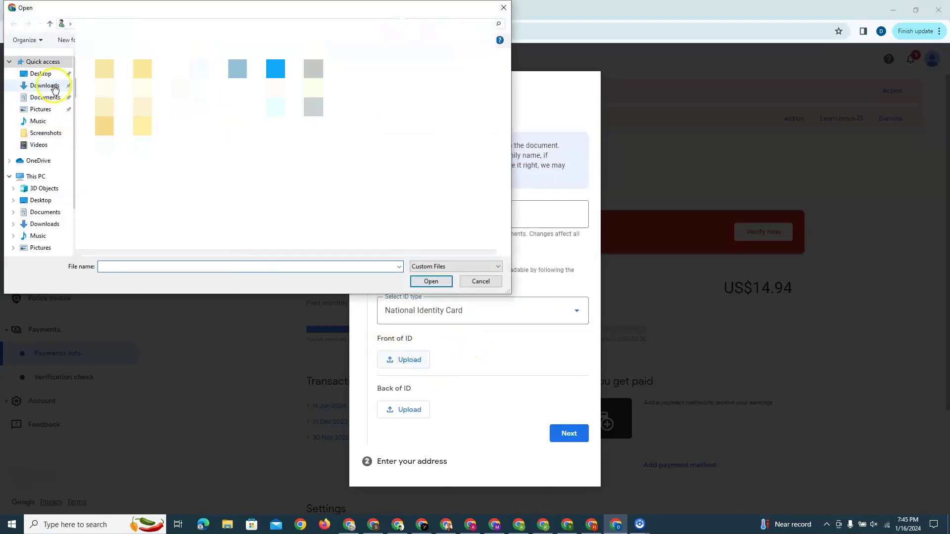
{"action": "left_click", "coordinate": [180, 106]}
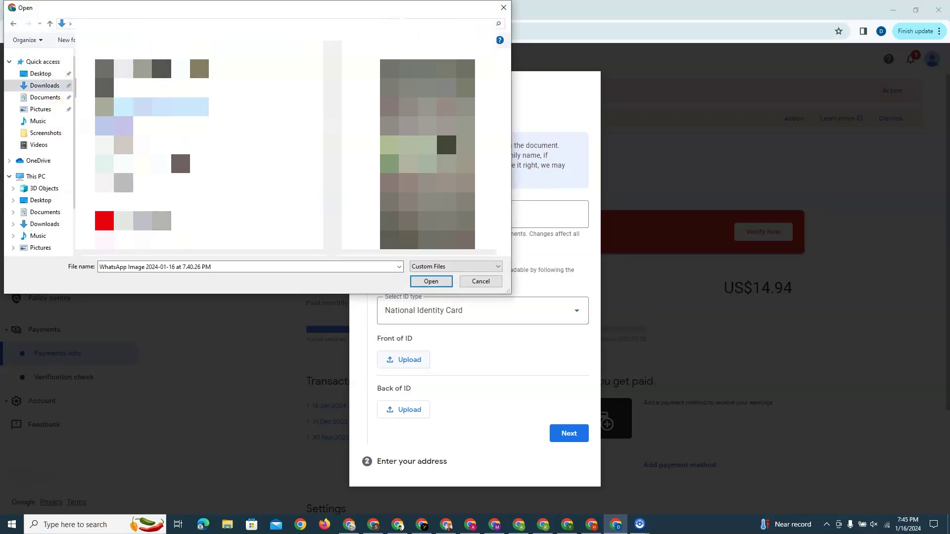
{"action": "left_click", "coordinate": [430, 280]}
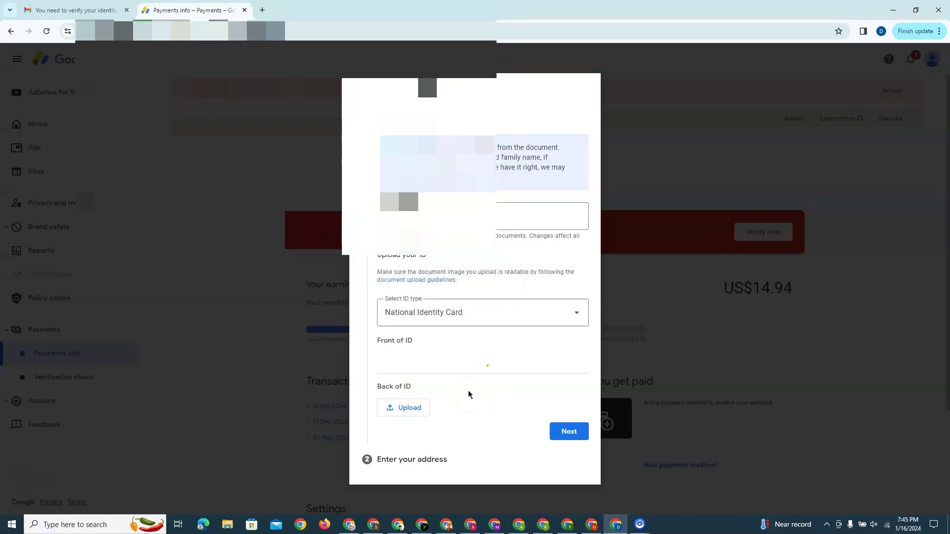
Step: Upload the WhatsApp image of the card's back as the back of the ID and continue to the address section
{"action": "left_click", "coordinate": [420, 417]}
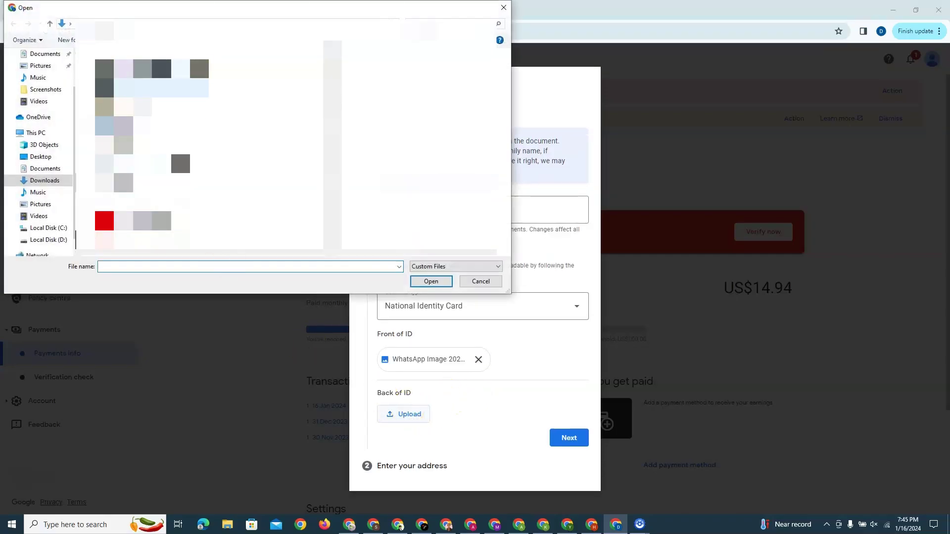
{"action": "left_click", "coordinate": [158, 88]}
{"action": "left_click", "coordinate": [431, 282]}
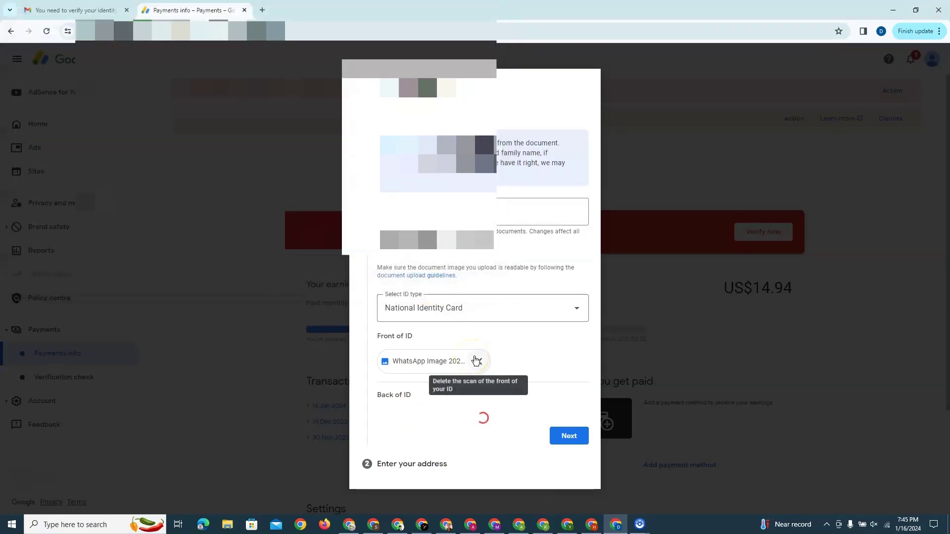
{"action": "left_click", "coordinate": [566, 448]}
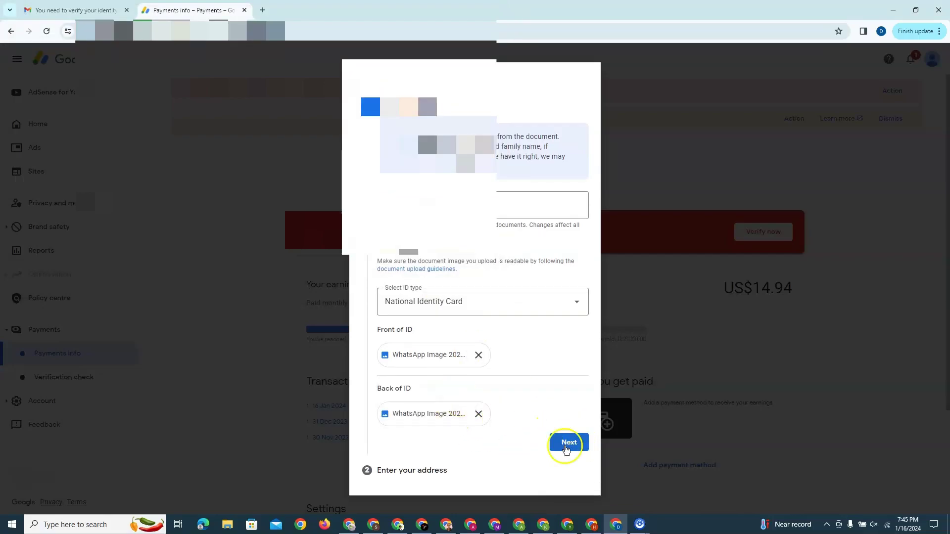
{"action": "left_click", "coordinate": [569, 444]}
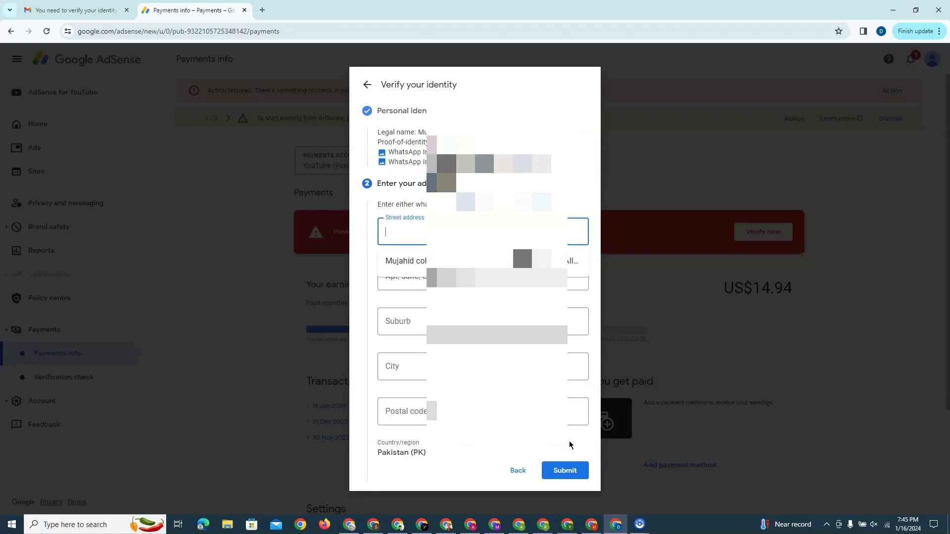
Step: Fill in the postal address from the saved suggestion and submit the identity verification, dismissing the confirmation
{"action": "key", "text": "Down"}
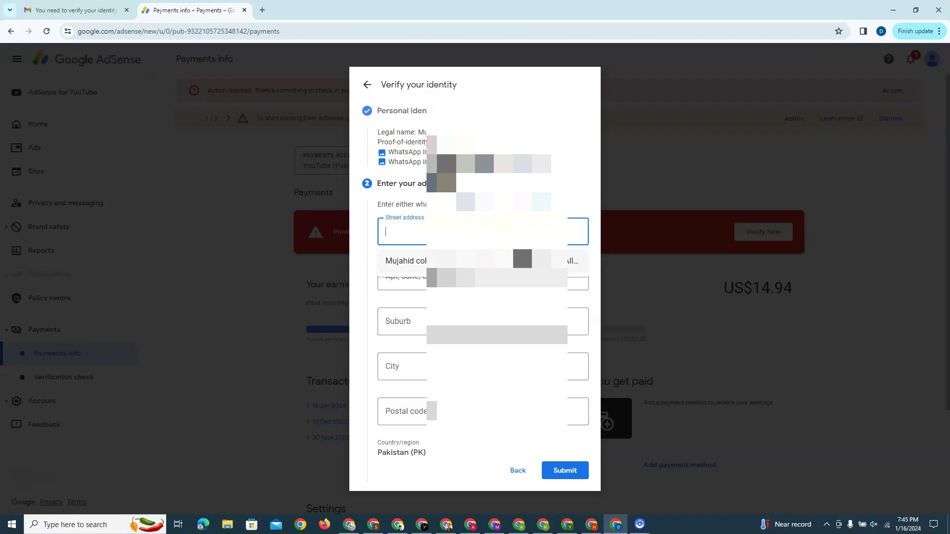
{"action": "key", "text": "Return"}
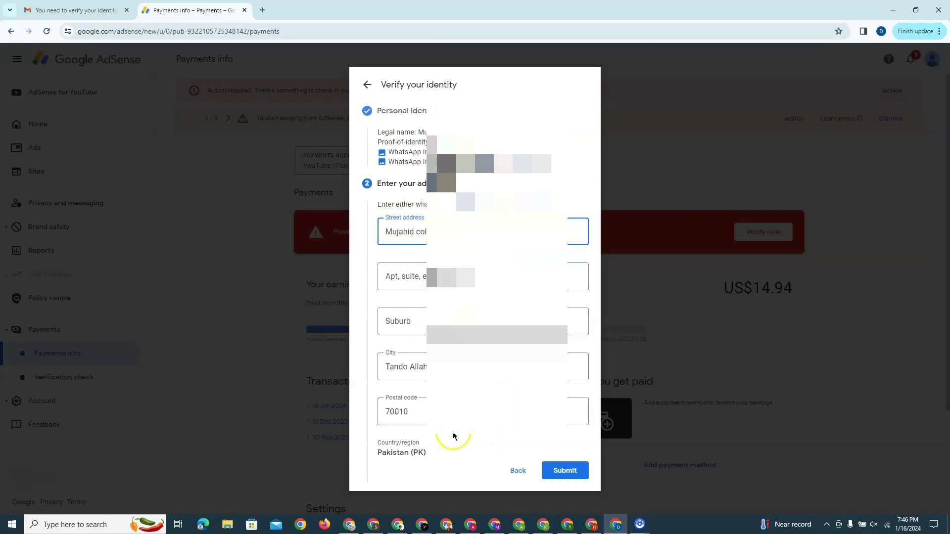
{"action": "left_click", "coordinate": [561, 472]}
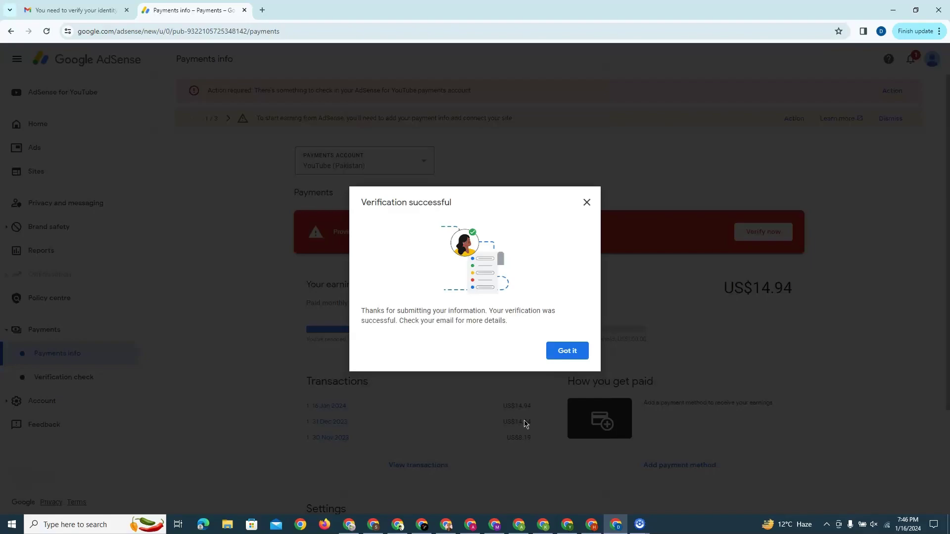
{"action": "left_click_drag", "start_coordinate": [360, 202], "coordinate": [479, 210]}
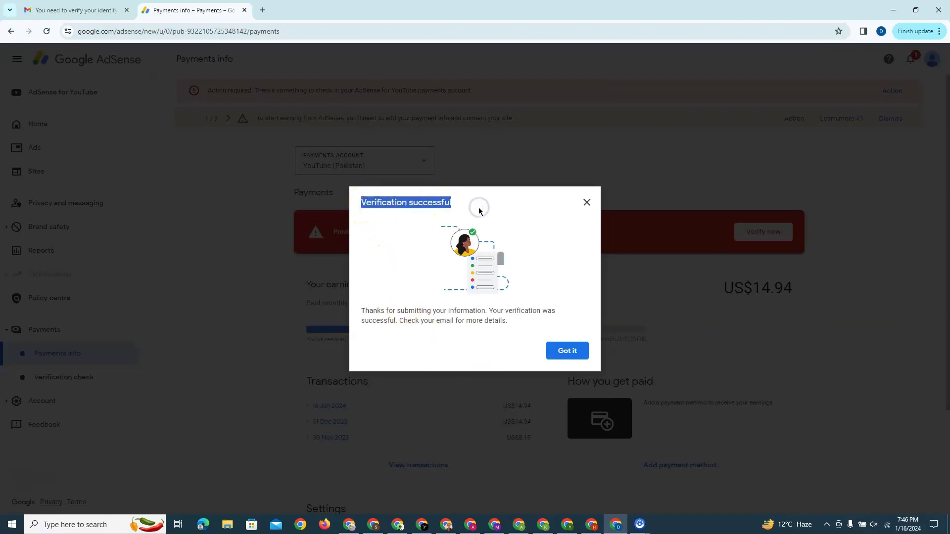
{"action": "left_click", "coordinate": [568, 352]}
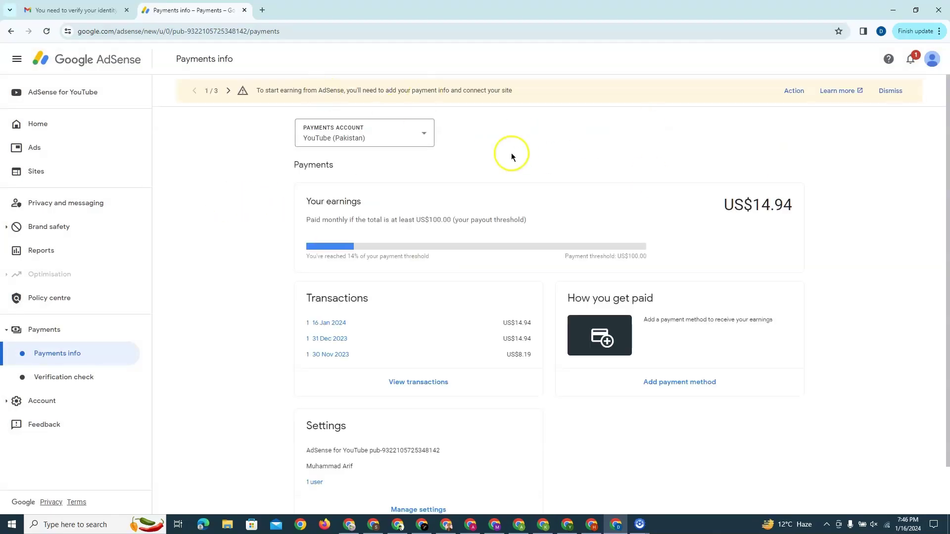
Step: Open the payments verification check page and examine the status of the submitted identity verification
{"action": "left_click", "coordinate": [87, 379]}
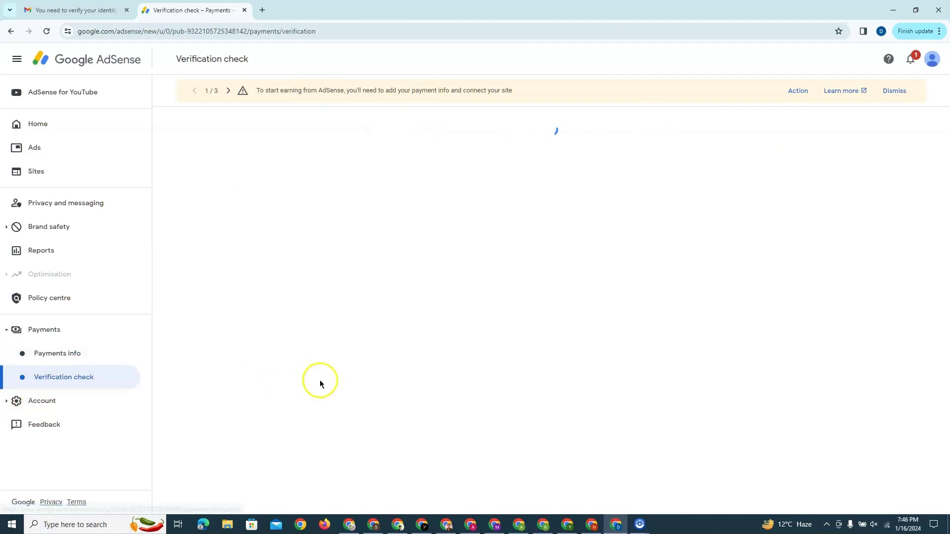
{"action": "left_click_drag", "start_coordinate": [341, 249], "coordinate": [384, 318]}
{"action": "left_click", "coordinate": [384, 318]}
Step: Switch to Gmail and read the newest Google Payments email about the identity verification in the inbox, dismissing the emoji tip
{"action": "left_click", "coordinate": [71, 9]}
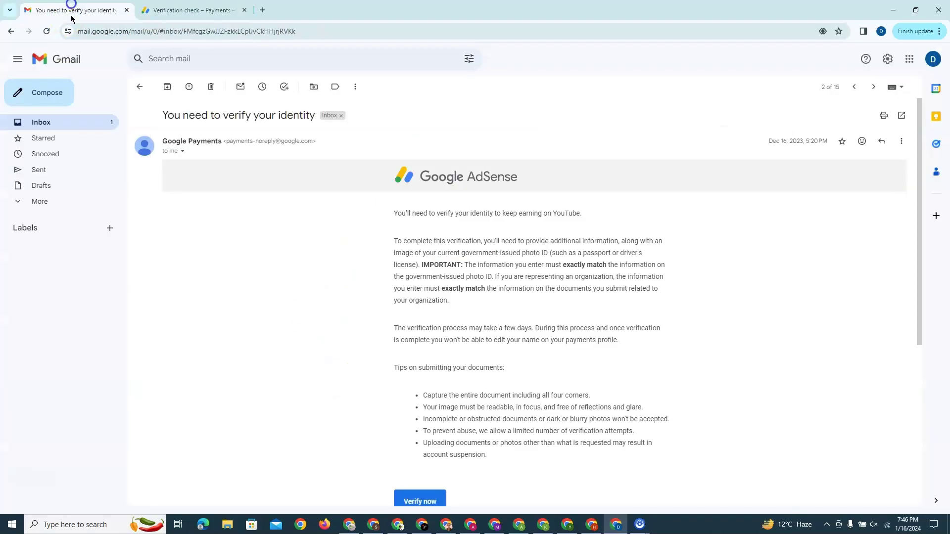
{"action": "left_click", "coordinate": [89, 121]}
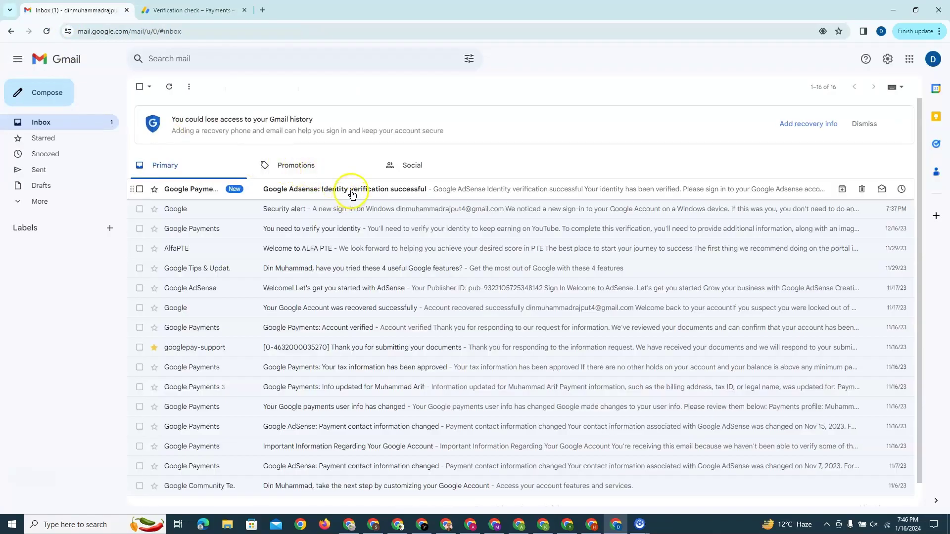
{"action": "left_click", "coordinate": [350, 192]}
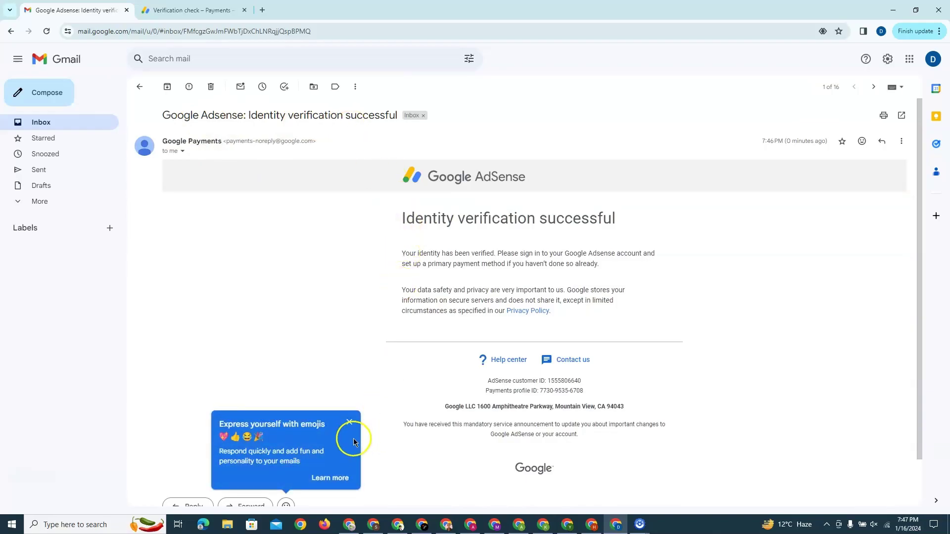
{"action": "left_click", "coordinate": [349, 422]}
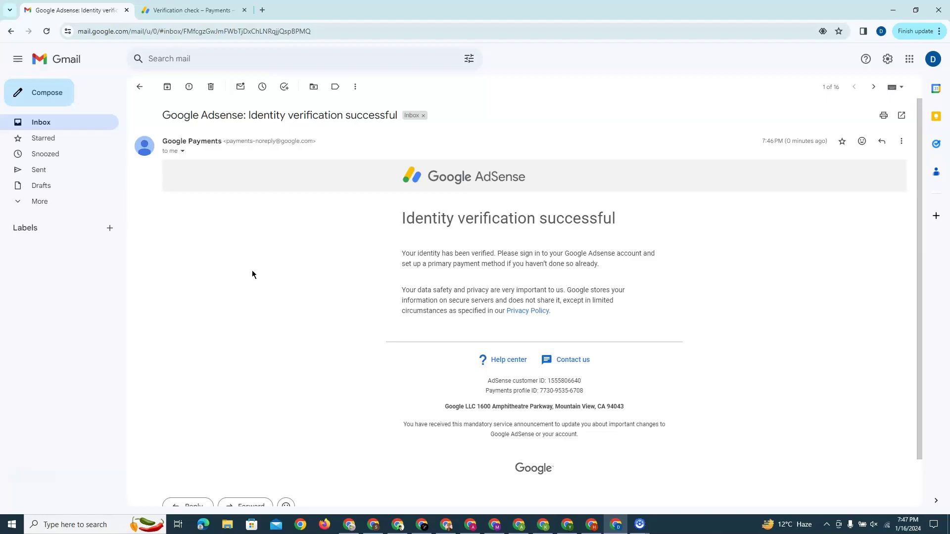
{"action": "left_click", "coordinate": [166, 324]}
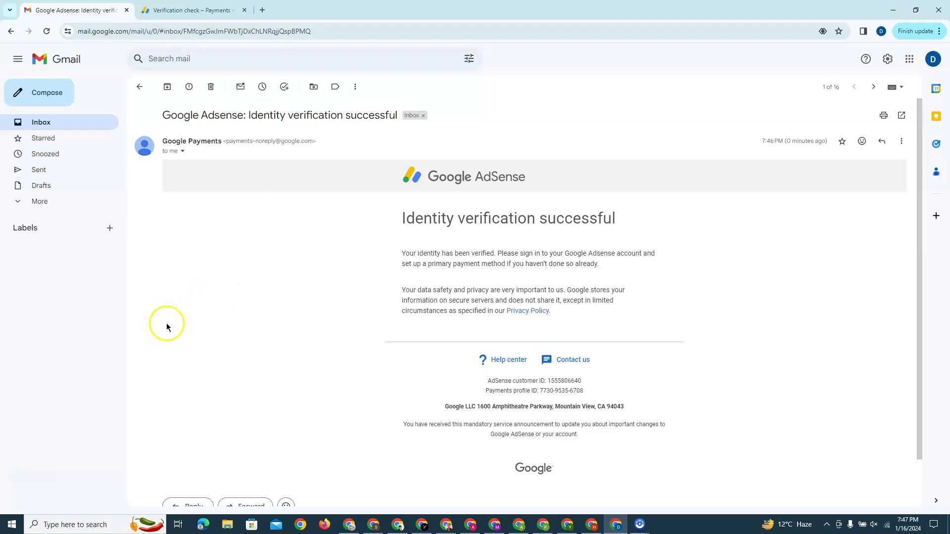